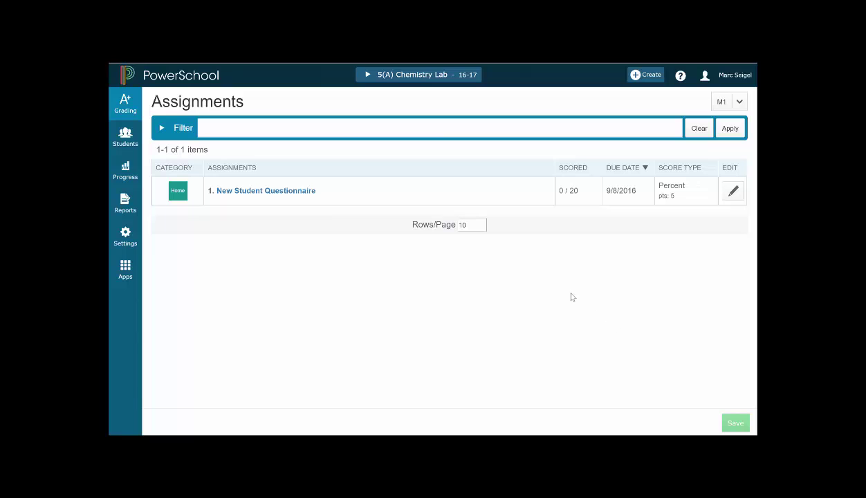
# - Set the Classwork grading category's status to Inactive, save it, and briefly show the inactive categories to check
pyautogui.click(129, 105)
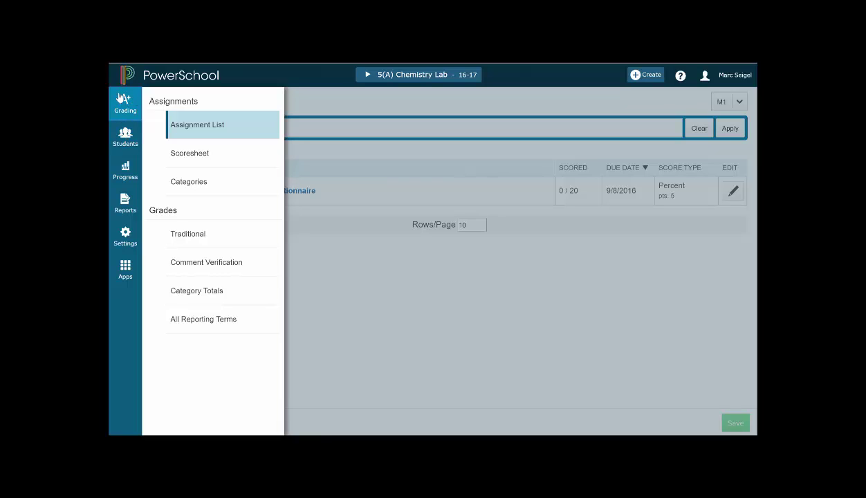
pyautogui.click(188, 182)
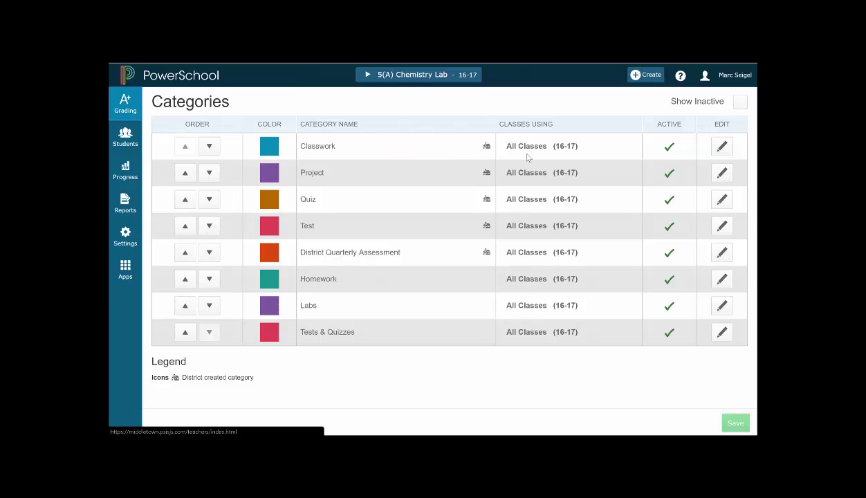
pyautogui.click(723, 148)
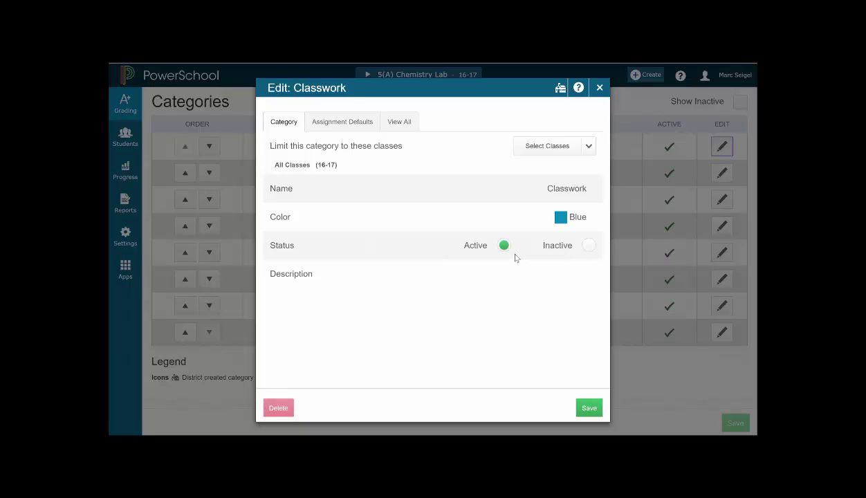
pyautogui.click(588, 245)
pyautogui.click(590, 409)
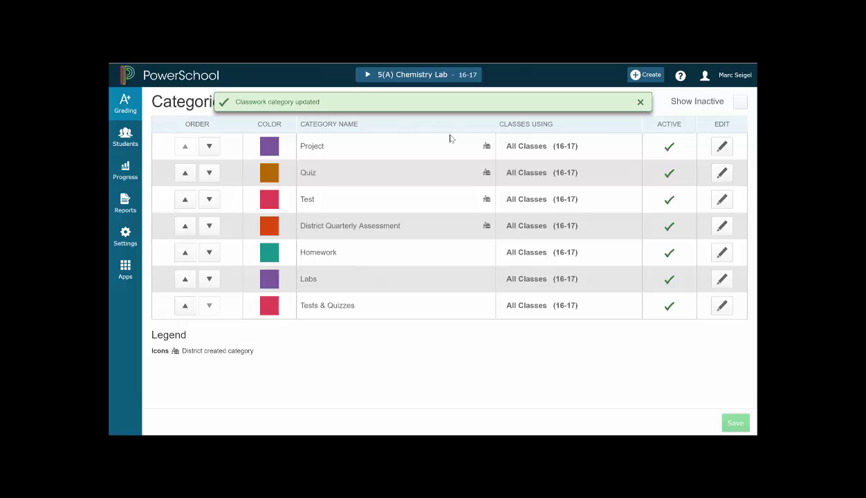
pyautogui.click(740, 103)
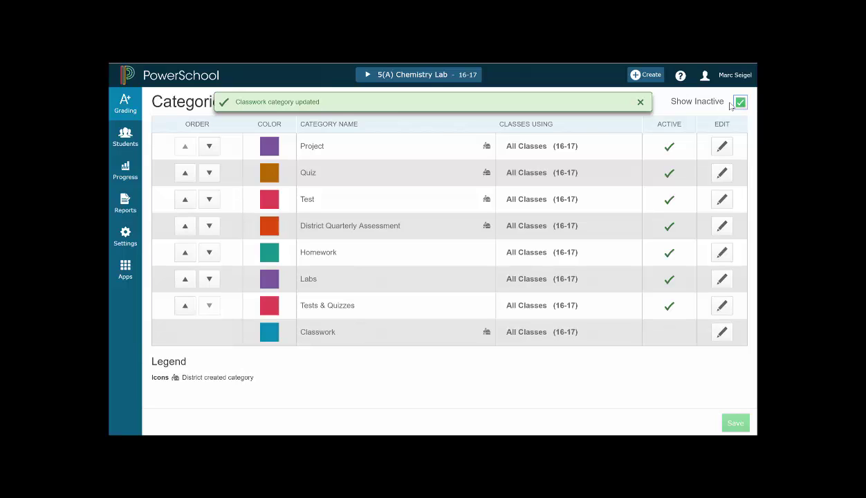
pyautogui.click(740, 102)
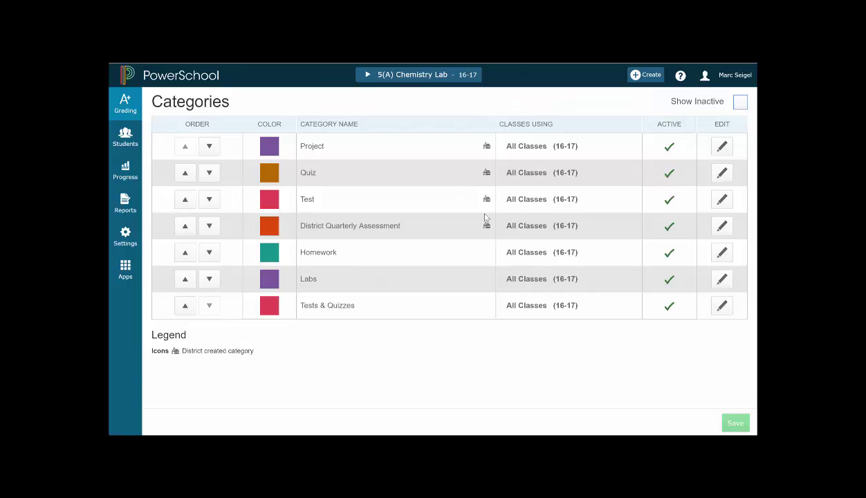
# - Start a new grading category and apply it to 5(A) Chemistry Lab and all the other classes
pyautogui.click(643, 80)
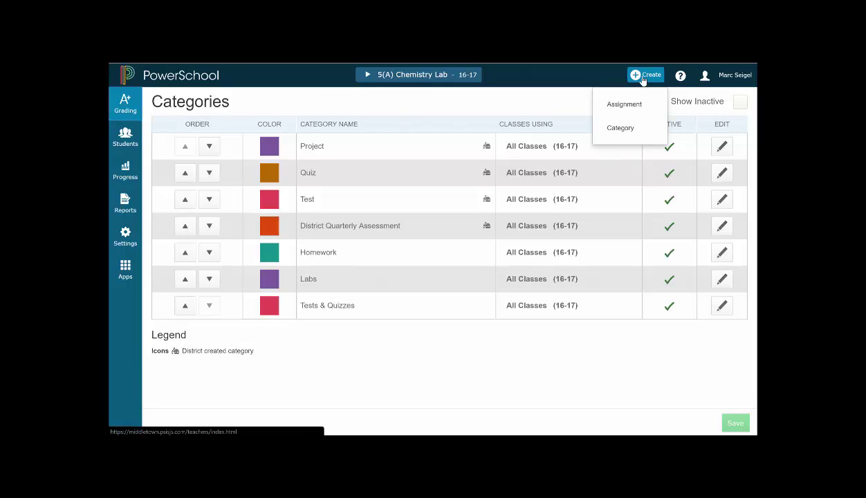
pyautogui.click(626, 128)
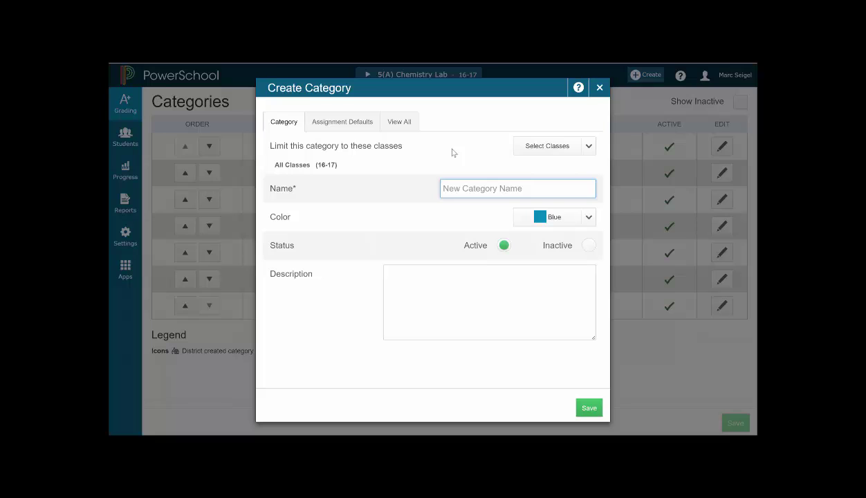
pyautogui.click(585, 151)
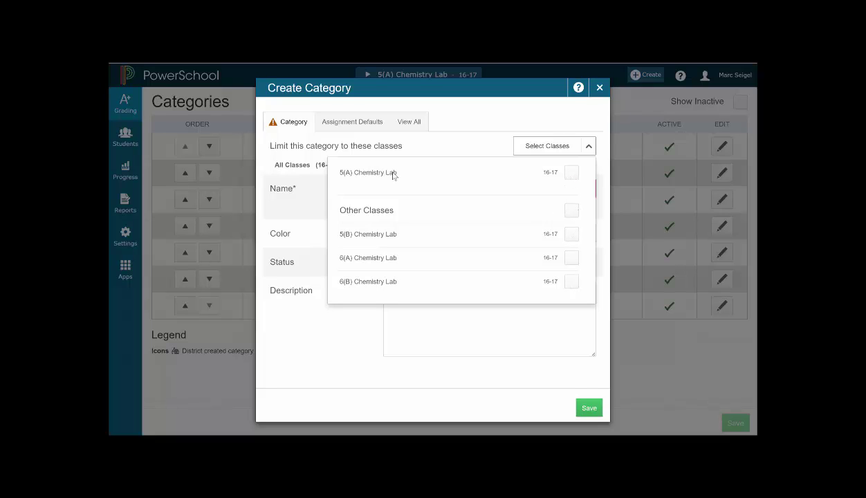
pyautogui.click(305, 164)
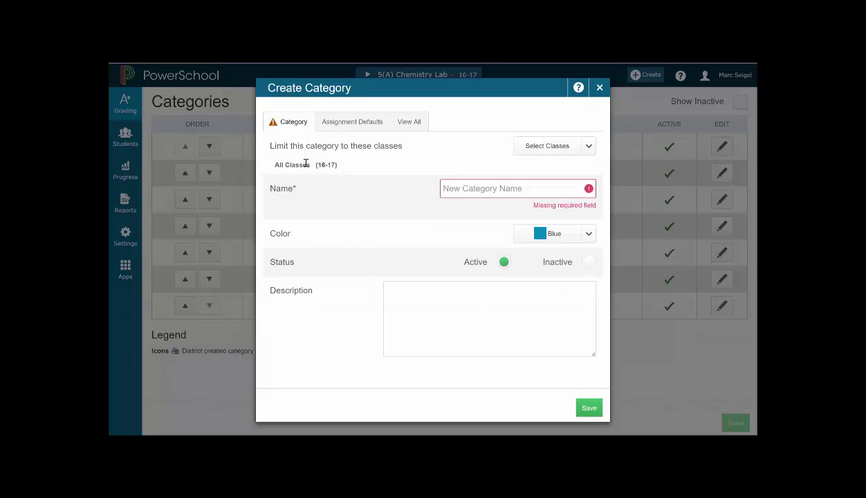
pyautogui.doubleClick(305, 164)
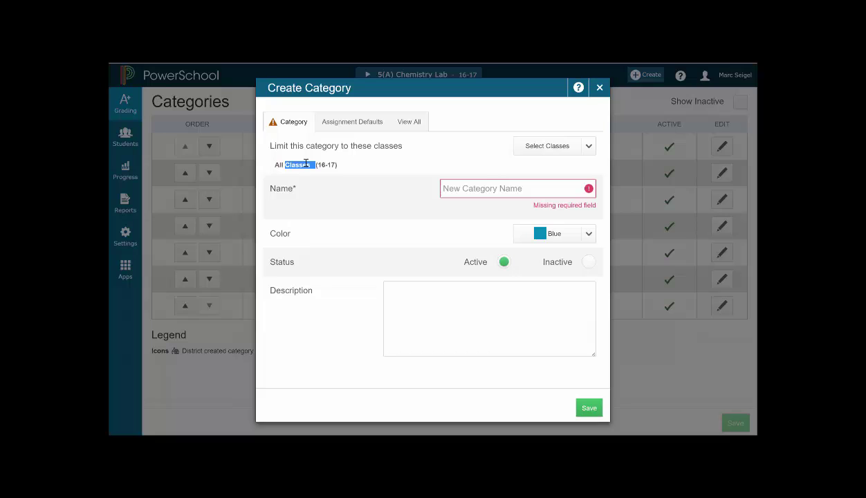
pyautogui.click(576, 148)
pyautogui.click(572, 172)
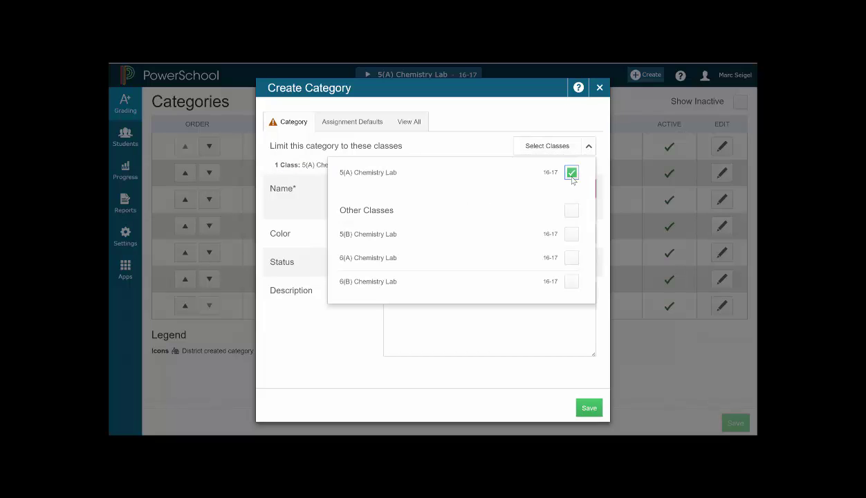
pyautogui.click(572, 173)
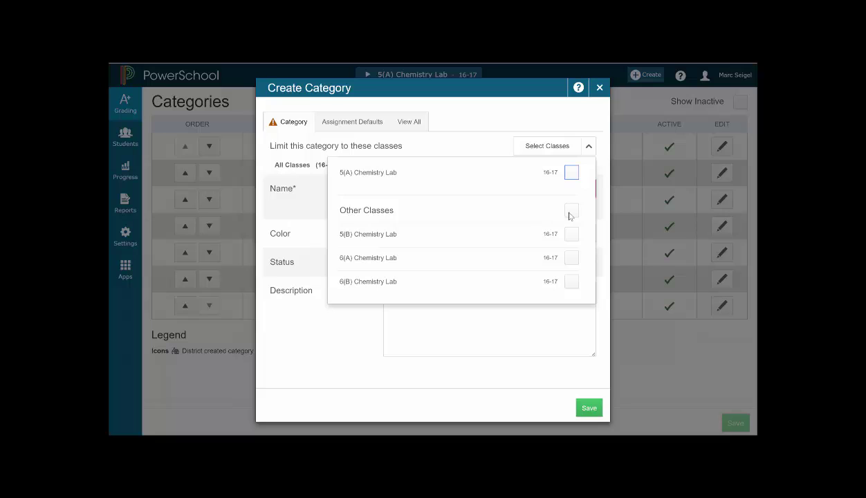
pyautogui.click(572, 211)
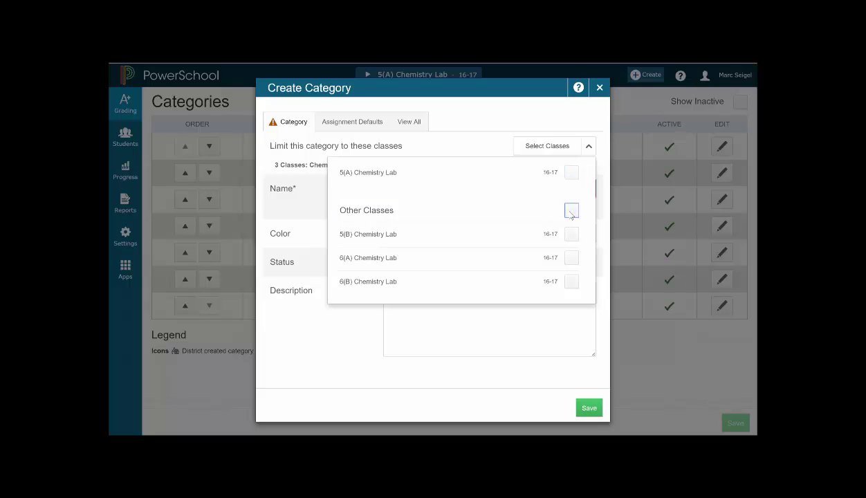
pyautogui.click(572, 173)
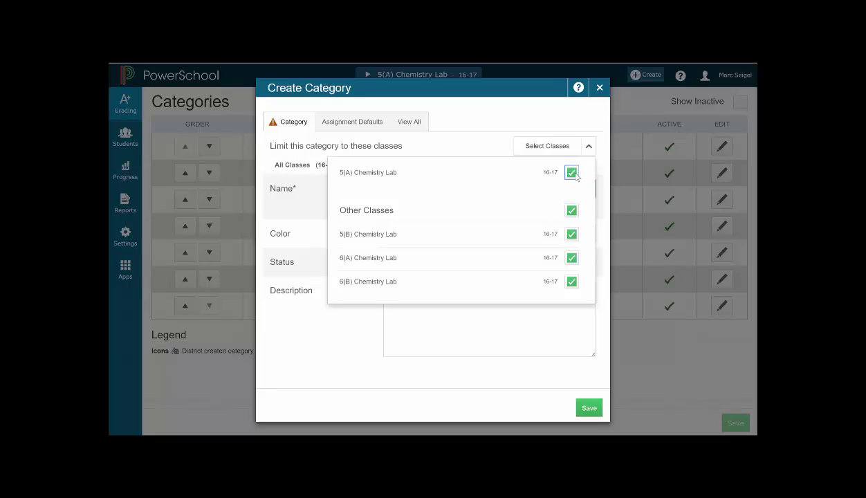
pyautogui.click(530, 123)
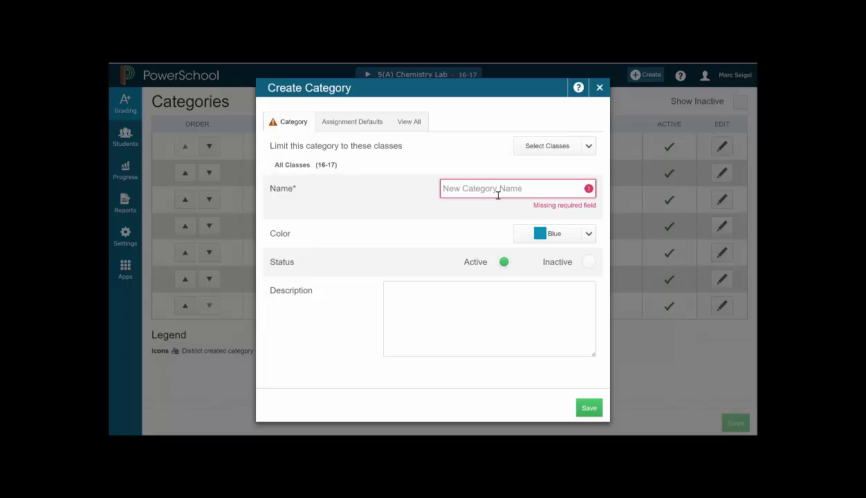
# - Name the new category "Chemistry Final Assessments" and set its color to Tan
pyautogui.write('Chemistry ')
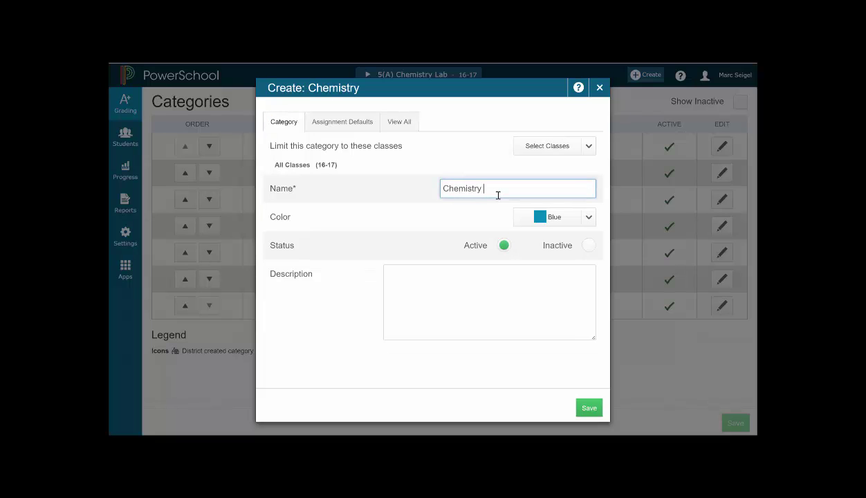
pyautogui.write('Final Assessments')
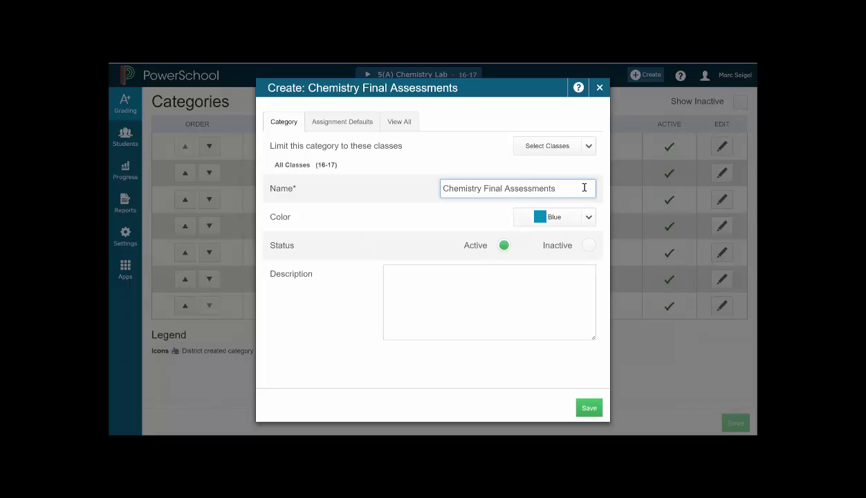
pyautogui.click(588, 216)
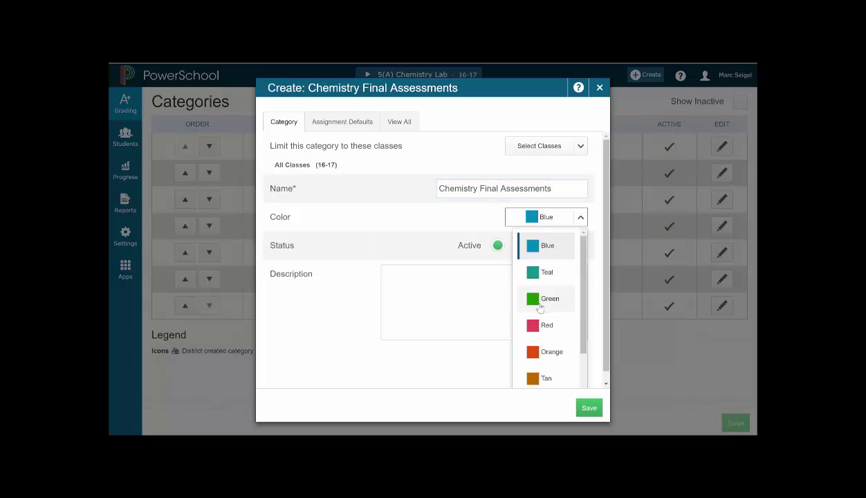
pyautogui.scroll(-3, 541, 307)
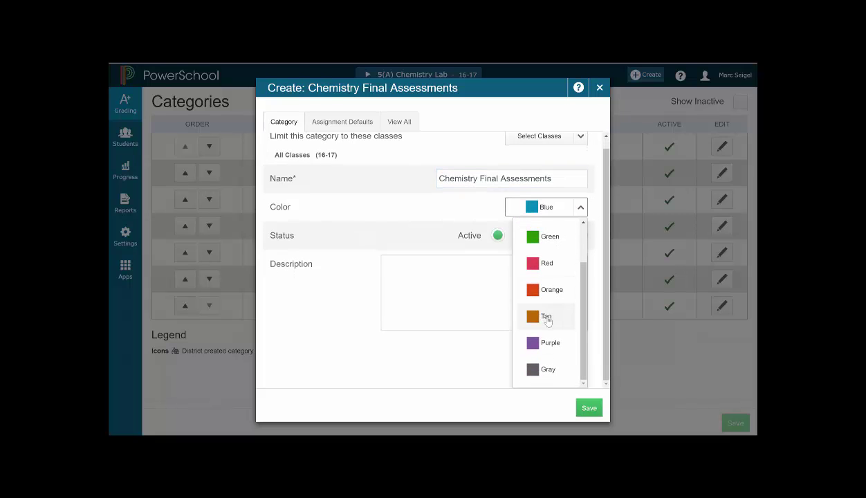
pyautogui.click(546, 316)
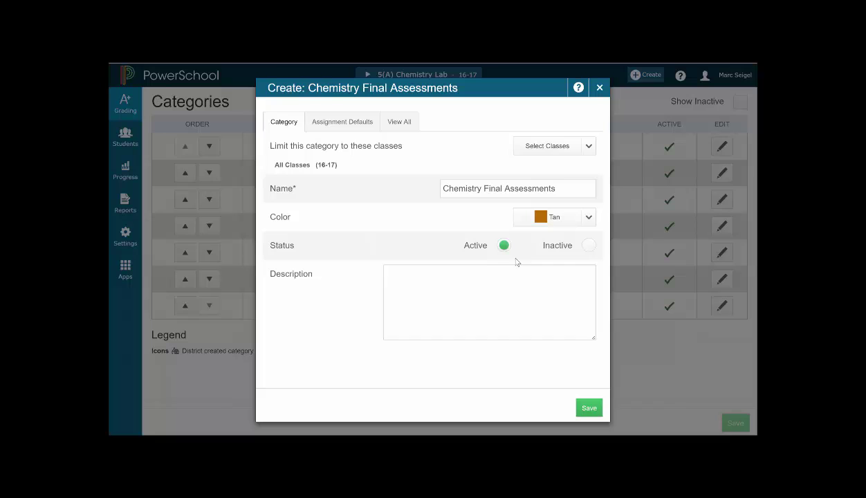
pyautogui.click(463, 292)
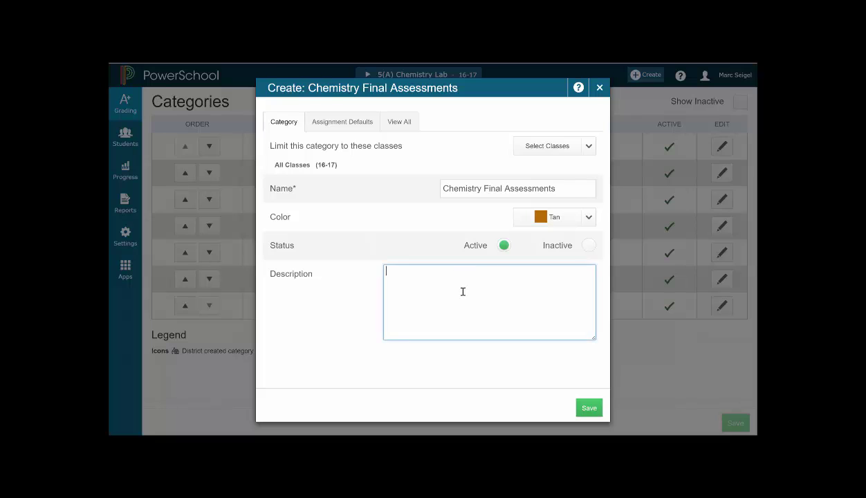
# - Set the category's assignment defaults to the Points score type with 35 score entry points and 3 extra points
pyautogui.click(353, 124)
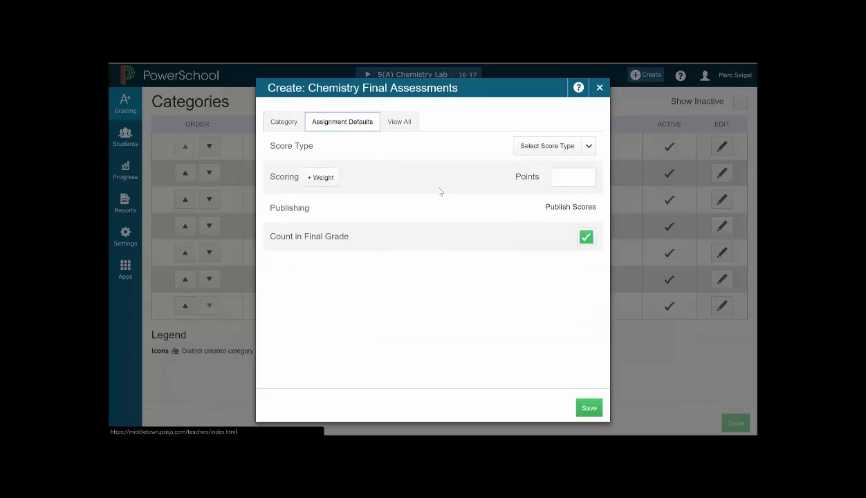
pyautogui.click(586, 147)
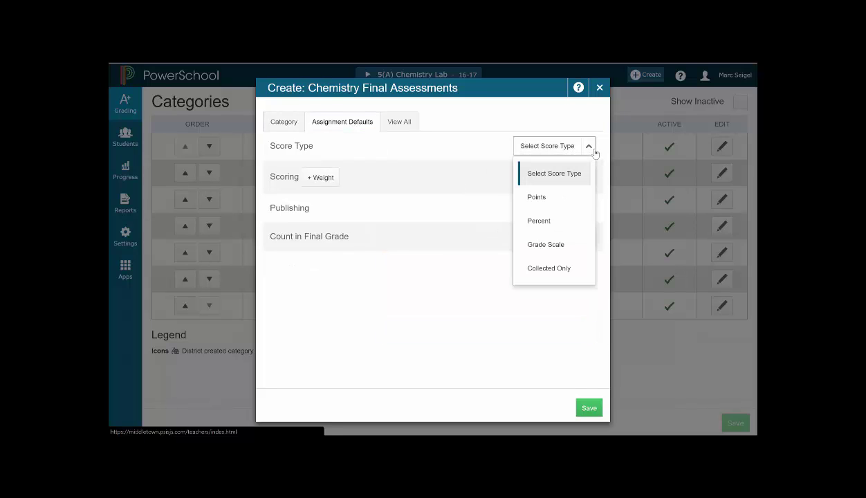
pyautogui.click(543, 207)
pyautogui.click(565, 182)
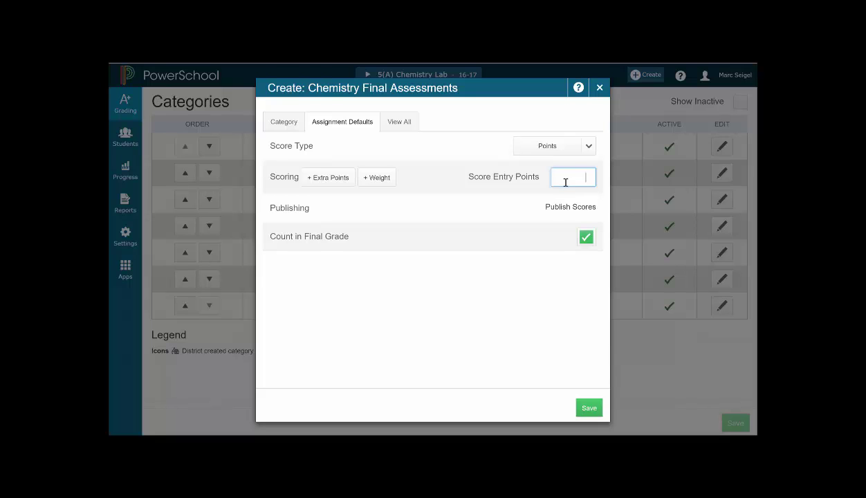
pyautogui.write('35')
pyautogui.click(344, 180)
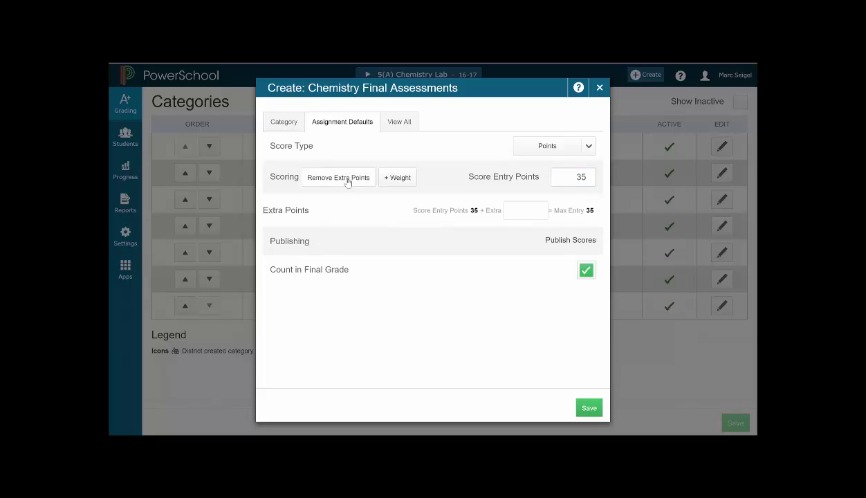
pyautogui.click(518, 216)
pyautogui.write('3')
# - Look over the existing categories and the weight option, leave the weight off, and save the new category
pyautogui.click(407, 129)
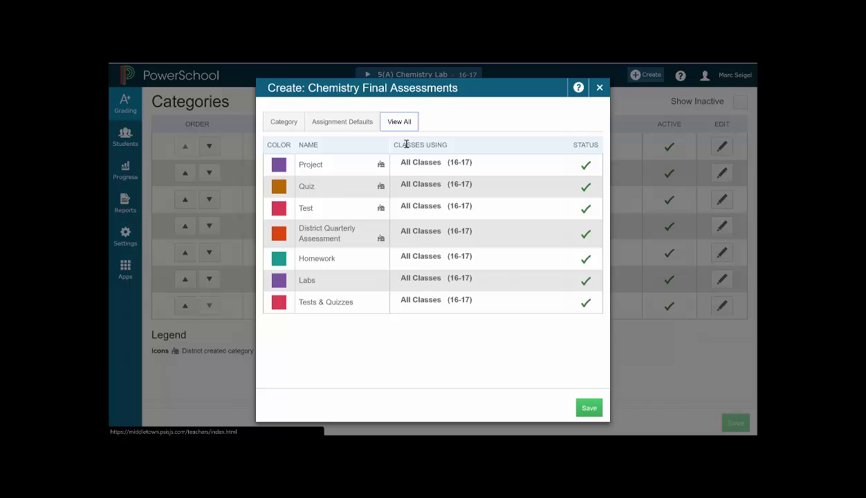
pyautogui.click(343, 128)
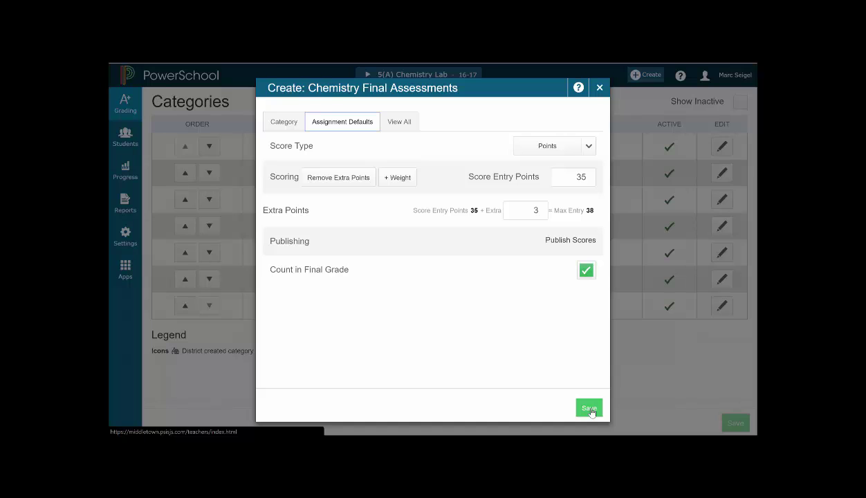
pyautogui.click(399, 179)
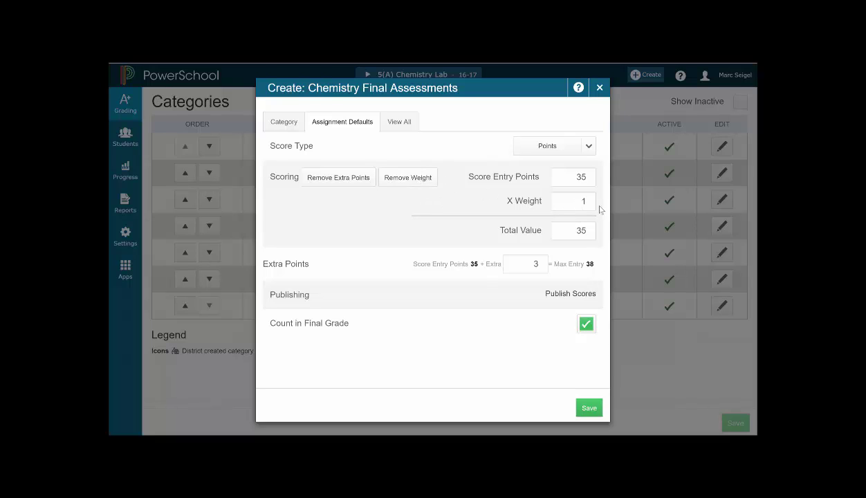
pyautogui.click(408, 177)
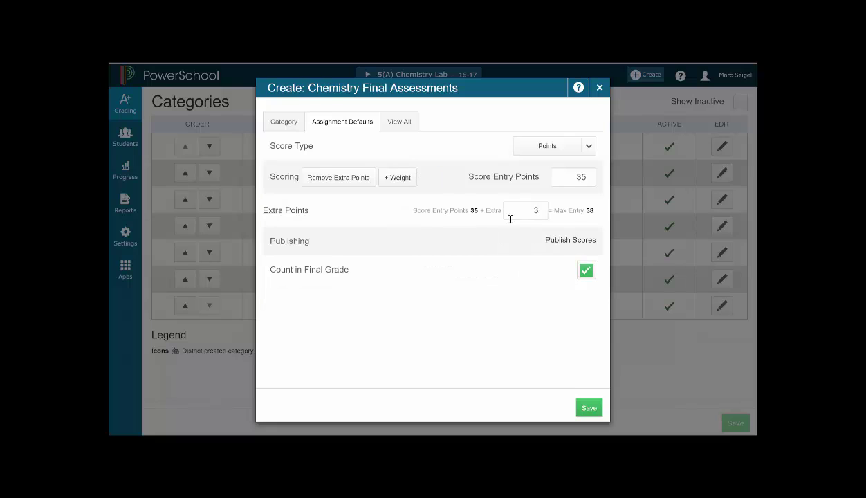
pyautogui.click(588, 410)
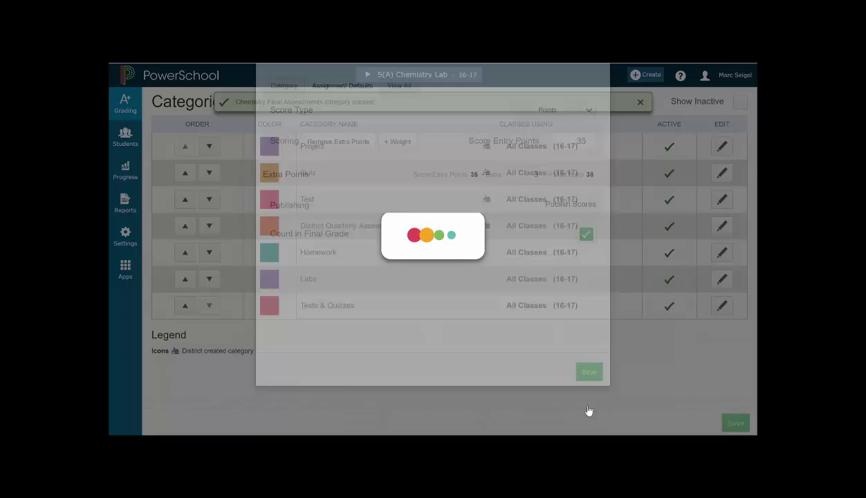